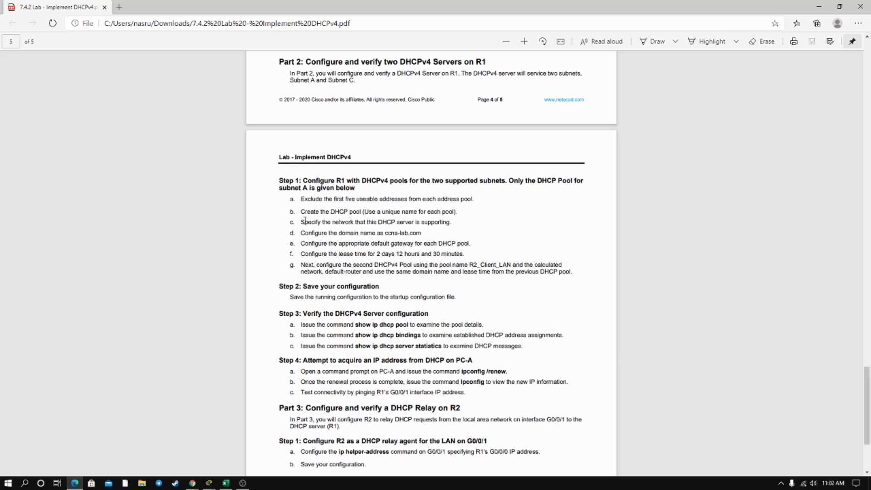
Switch to the Excel workbook and review subnet A's user count, network, first, last and broadcast addresses, and subnet mask.
{"action": "left_click", "coordinate": [226, 484]}
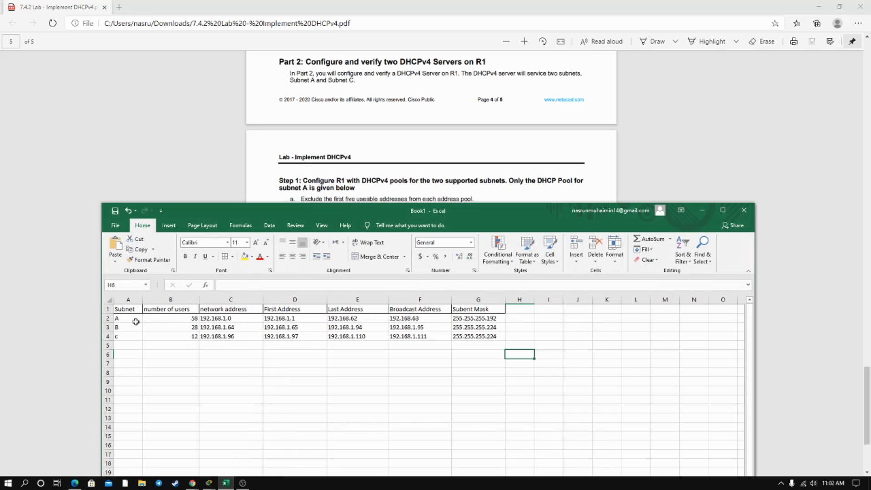
{"action": "left_click", "coordinate": [135, 322]}
{"action": "left_click", "coordinate": [174, 321]}
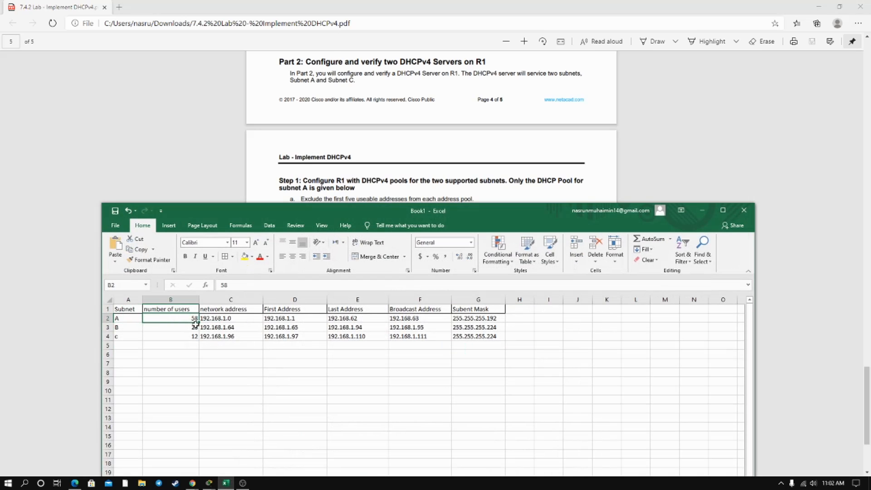
{"action": "left_click", "coordinate": [216, 321]}
{"action": "left_click", "coordinate": [299, 321]}
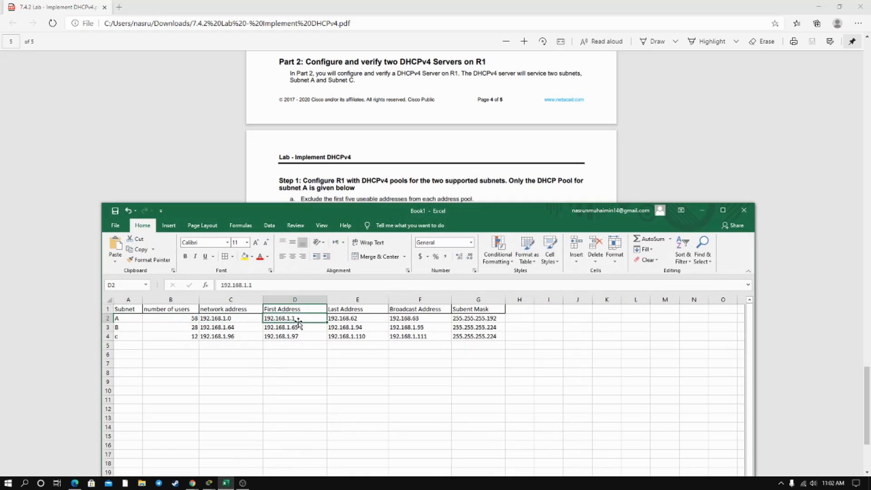
{"action": "left_click", "coordinate": [345, 326]}
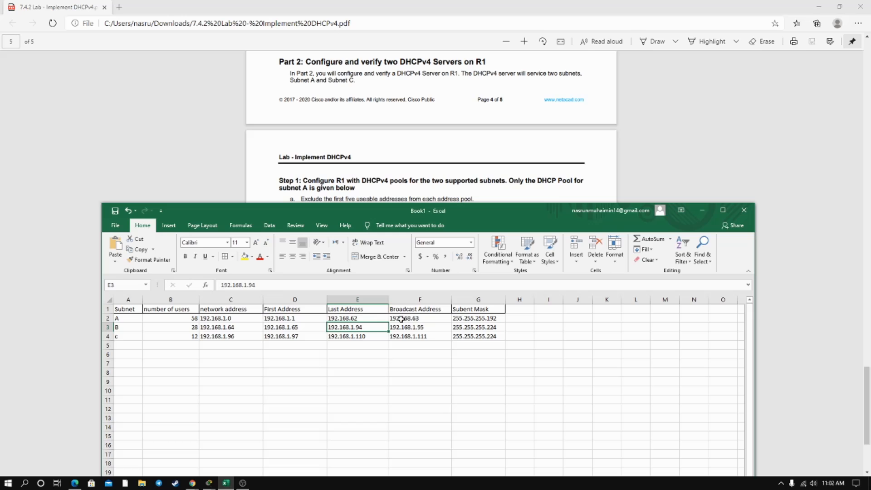
{"action": "left_click", "coordinate": [375, 321]}
{"action": "left_click", "coordinate": [399, 321]}
{"action": "left_click", "coordinate": [470, 320]}
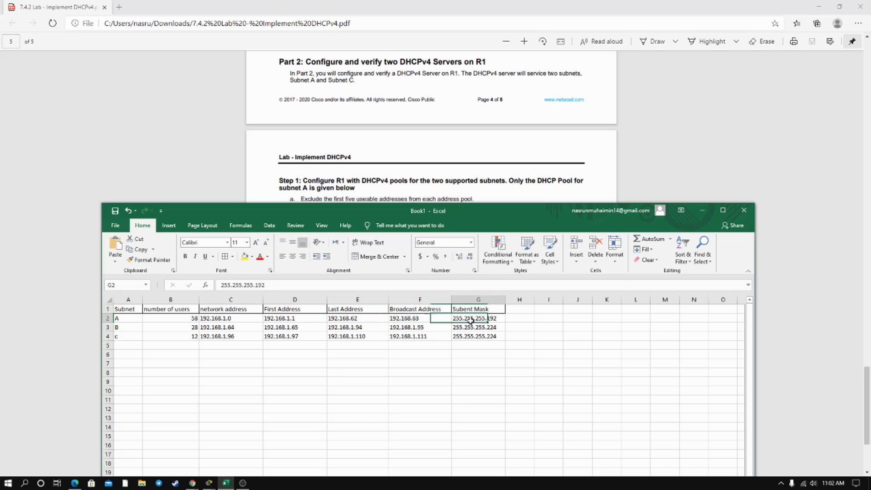
{"action": "left_click", "coordinate": [708, 210]}
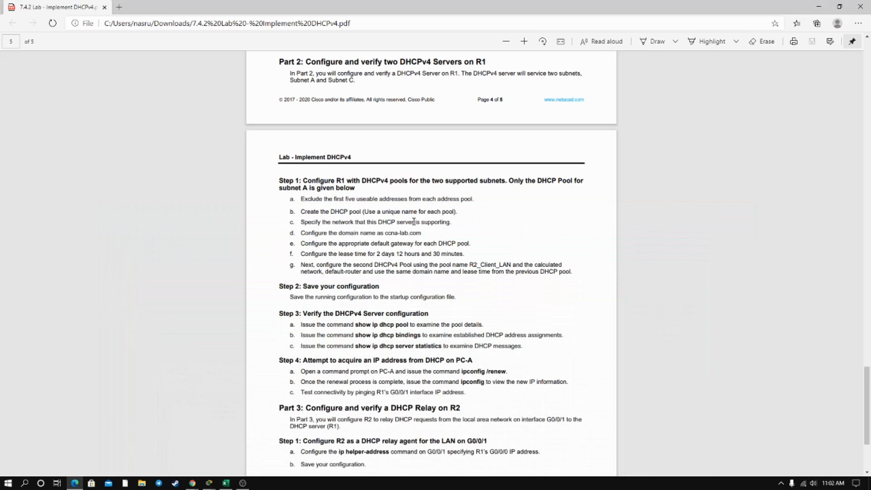
Read the lab's DHCPv4 pool instructions and examine the excluded-address and VLAN100 pool commands in R1's Packet Tracer CLI.
{"action": "scroll", "coordinate": [413, 221], "scroll_direction": "down", "scroll_amount": 2}
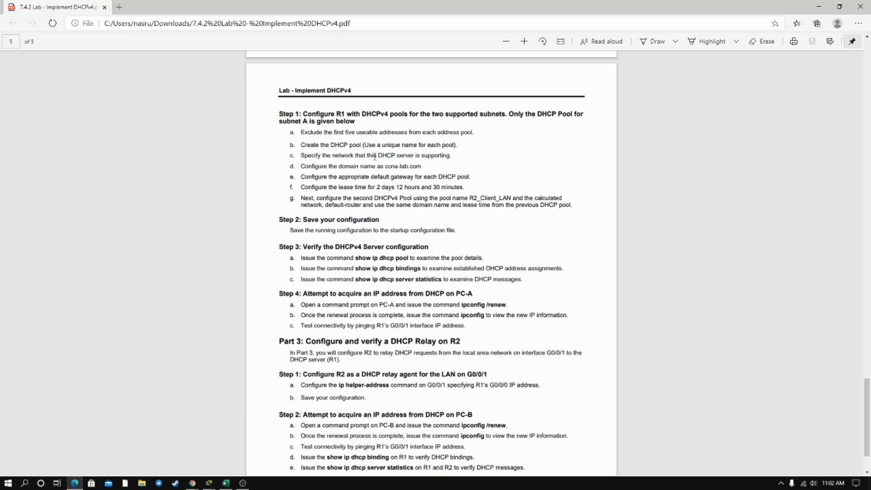
{"action": "left_click", "coordinate": [217, 485]}
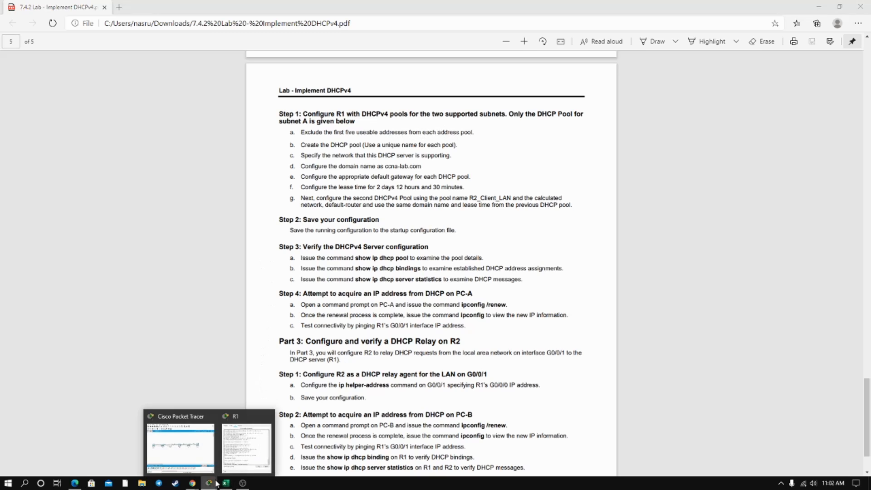
{"action": "left_click", "coordinate": [246, 443]}
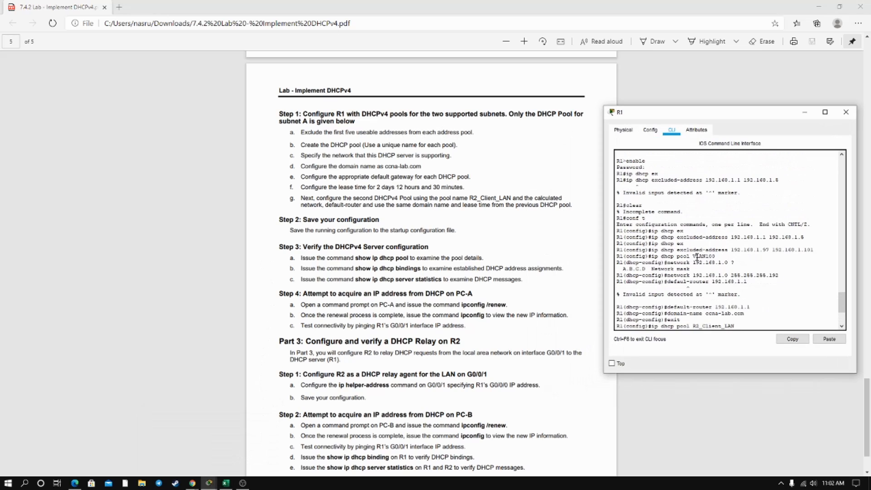
{"action": "scroll", "coordinate": [707, 235], "scroll_direction": "down", "scroll_amount": 2}
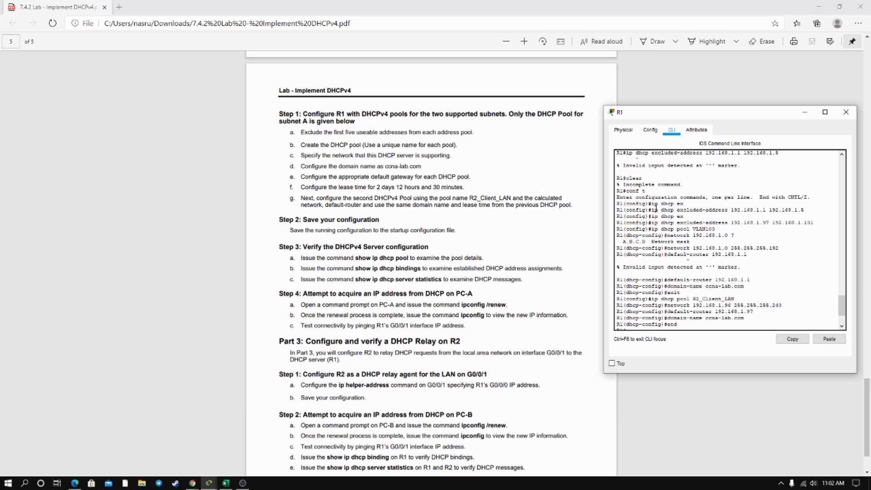
{"action": "left_click_drag", "start_coordinate": [652, 204], "coordinate": [663, 206]}
{"action": "left_click_drag", "start_coordinate": [676, 205], "coordinate": [683, 206]}
{"action": "left_click_drag", "start_coordinate": [679, 210], "coordinate": [805, 210]}
{"action": "left_click", "coordinate": [726, 209]}
{"action": "left_click_drag", "start_coordinate": [660, 229], "coordinate": [698, 236]}
{"action": "left_click", "coordinate": [677, 229]}
Check the lab's domain-name instruction and examine the VLAN100 pool's network and default-router commands in R1's CLI.
{"action": "left_click_drag", "start_coordinate": [301, 166], "coordinate": [384, 166]}
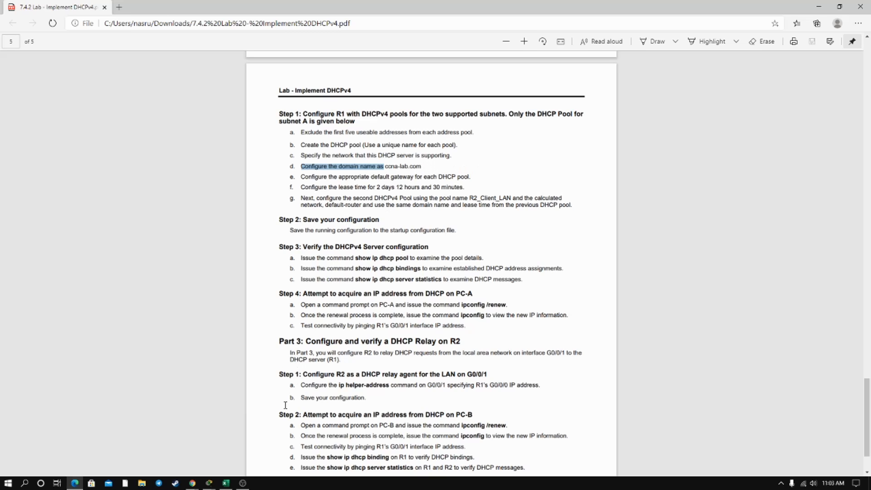
{"action": "left_click", "coordinate": [247, 447]}
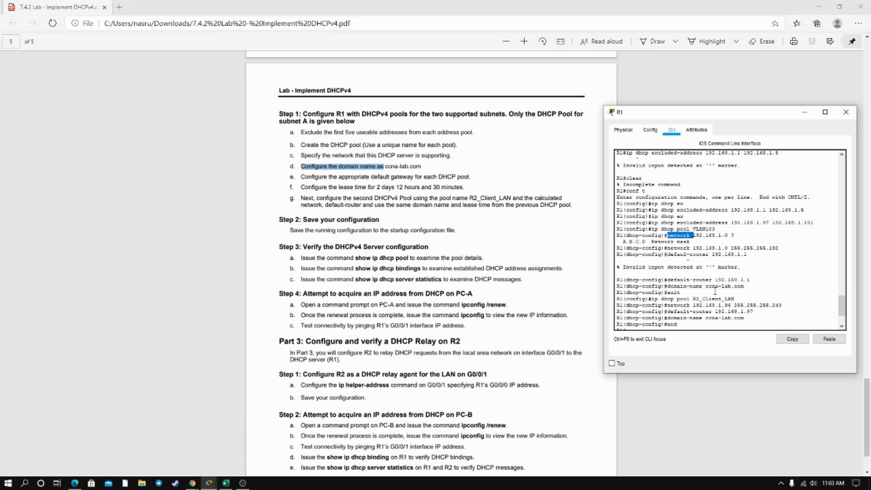
{"action": "left_click", "coordinate": [719, 265]}
{"action": "left_click_drag", "start_coordinate": [667, 248], "coordinate": [687, 250]}
{"action": "scroll", "coordinate": [712, 268], "scroll_direction": "down", "scroll_amount": 3}
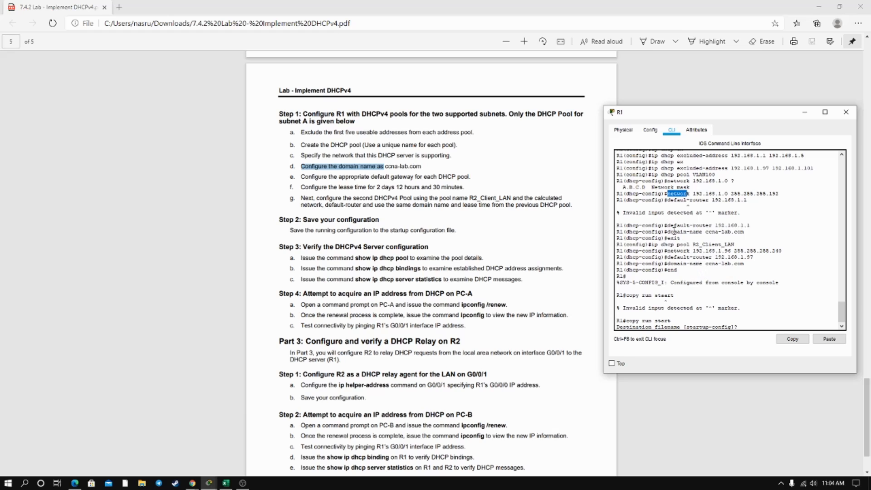
{"action": "scroll", "coordinate": [675, 238], "scroll_direction": "up", "scroll_amount": 1}
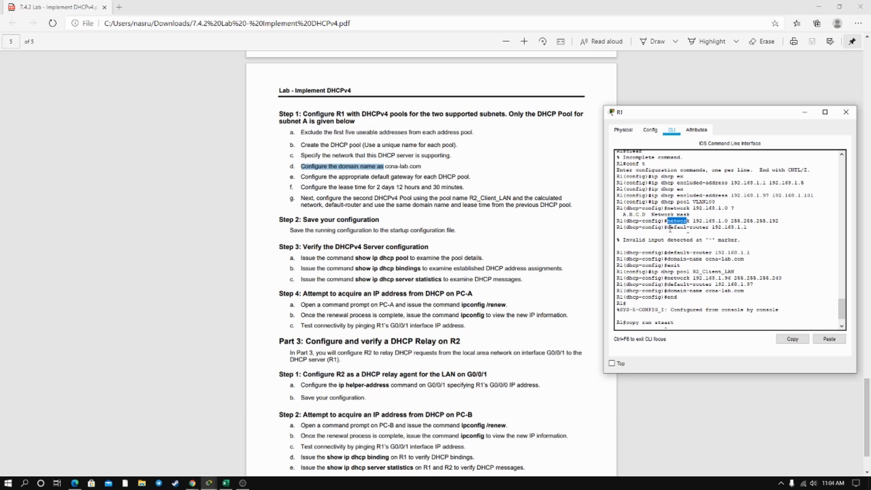
{"action": "left_click_drag", "start_coordinate": [668, 227], "coordinate": [758, 229]}
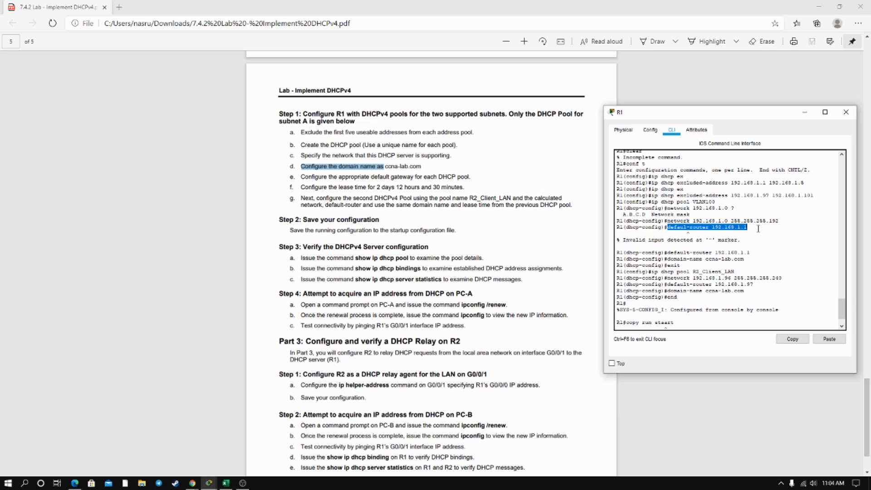
{"action": "left_click", "coordinate": [758, 229]}
{"action": "type", "text": "copy run start"}
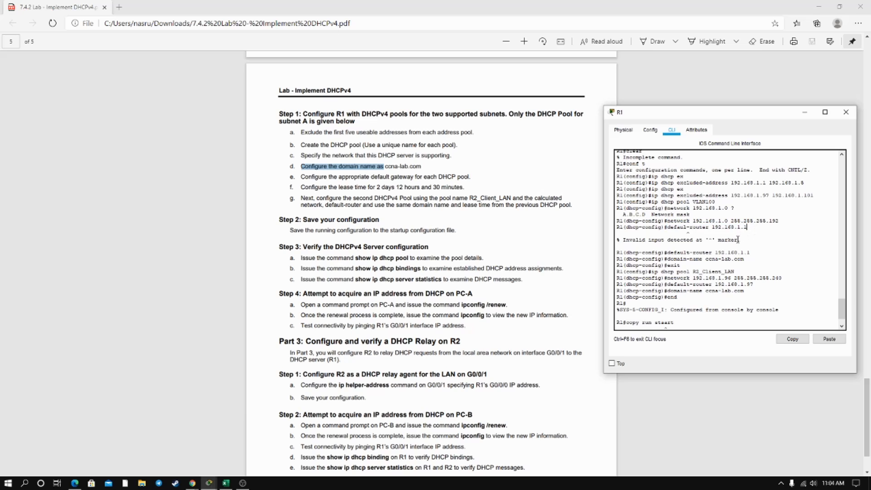
{"action": "key", "text": "Return"}
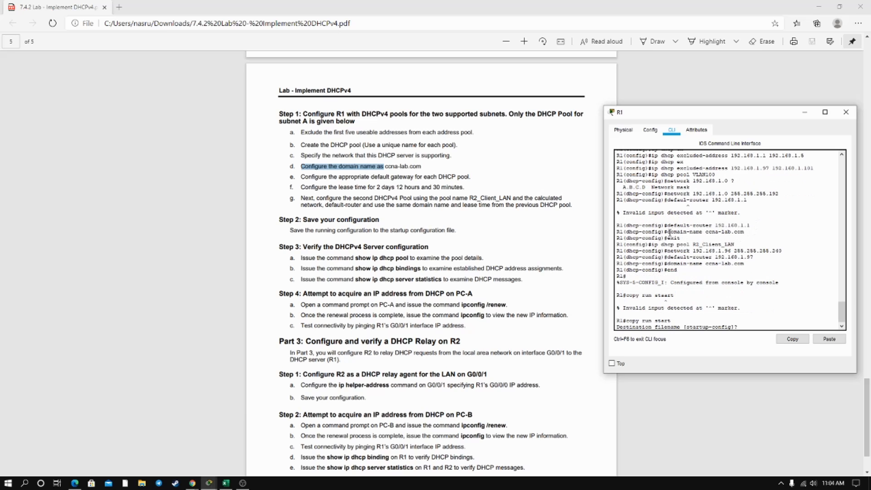
Examine the VLAN100 pool's domain-name and exit commands and the command creating the R2_Client_LAN pool.
{"action": "left_click_drag", "start_coordinate": [667, 231], "coordinate": [708, 232]}
{"action": "left_click_drag", "start_coordinate": [682, 237], "coordinate": [661, 238]}
{"action": "left_click", "coordinate": [714, 237]}
{"action": "left_click_drag", "start_coordinate": [655, 245], "coordinate": [700, 250]}
{"action": "left_click", "coordinate": [694, 250]}
Look up subnet C's network address in the Excel workbook and review the R2_Client_LAN pool's domain-name command in R1's CLI.
{"action": "left_click", "coordinate": [225, 482]}
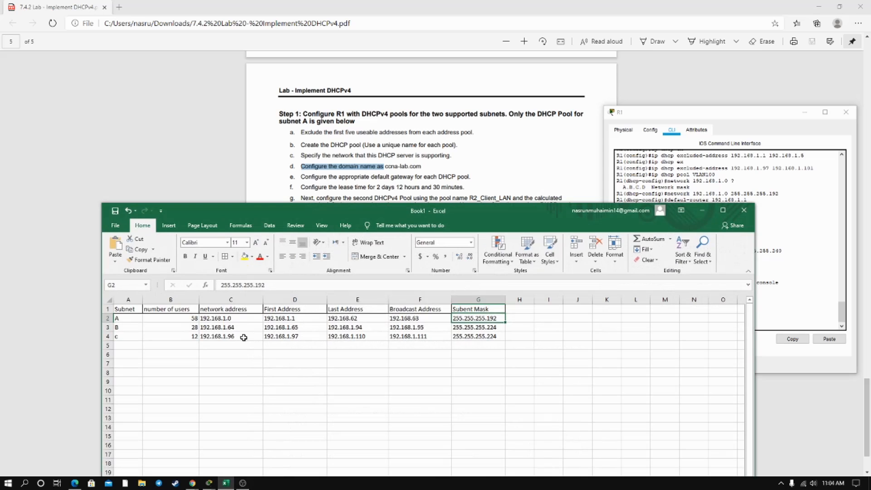
{"action": "left_click", "coordinate": [243, 337]}
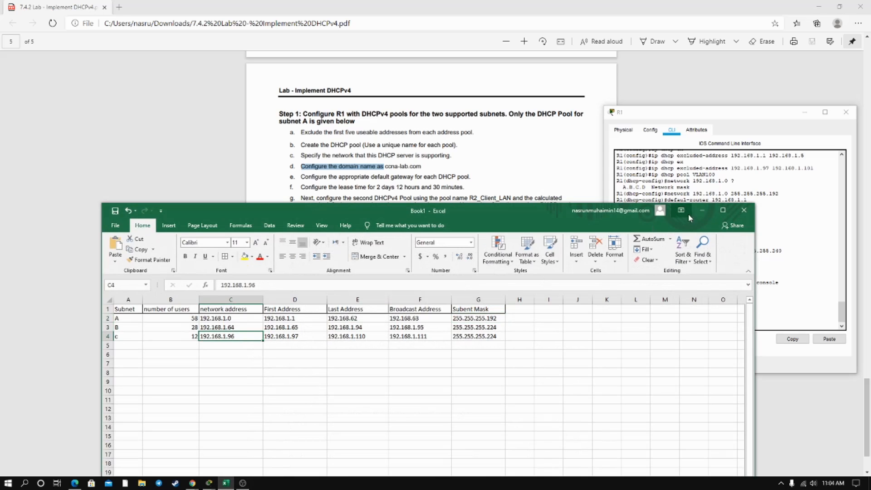
{"action": "left_click", "coordinate": [701, 210]}
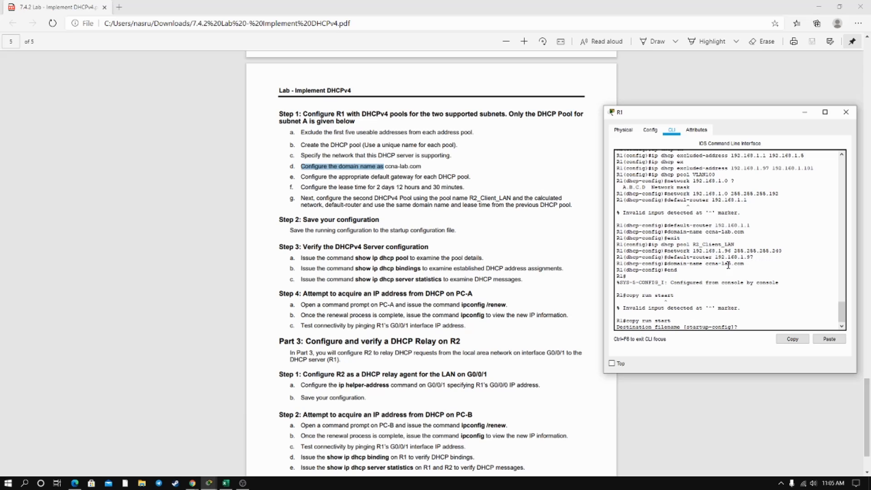
{"action": "left_click_drag", "start_coordinate": [667, 264], "coordinate": [736, 264]}
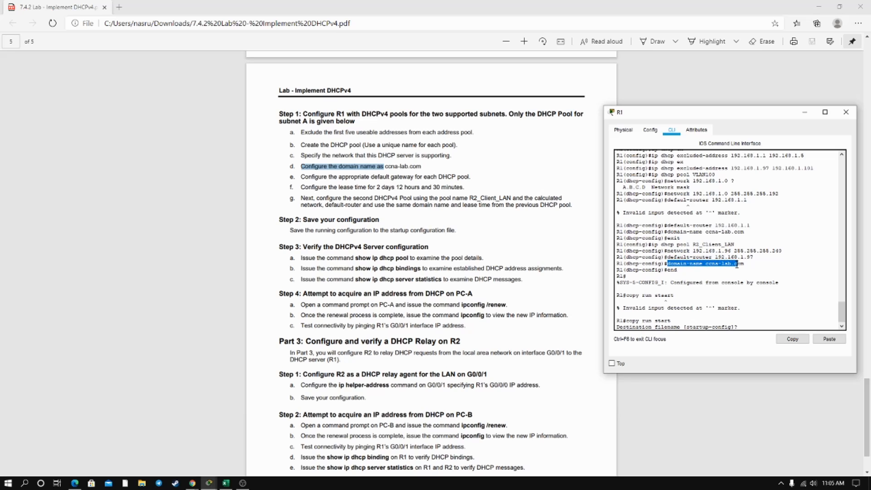
{"action": "left_click", "coordinate": [719, 270]}
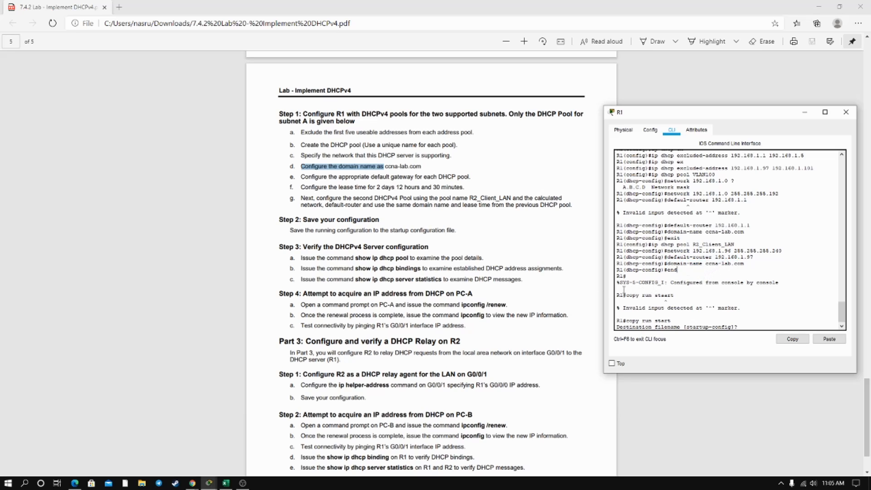
Read the lab's save-configuration instruction and examine the copy run start command in R1's CLI.
{"action": "left_click_drag", "start_coordinate": [297, 231], "coordinate": [513, 240]}
{"action": "left_click", "coordinate": [513, 241]}
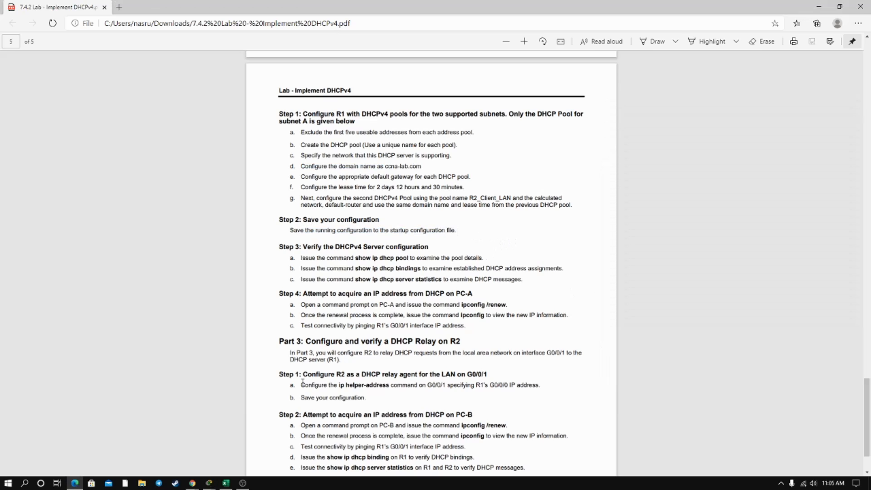
{"action": "mouse_move", "coordinate": [216, 479]}
{"action": "left_click", "coordinate": [247, 440]}
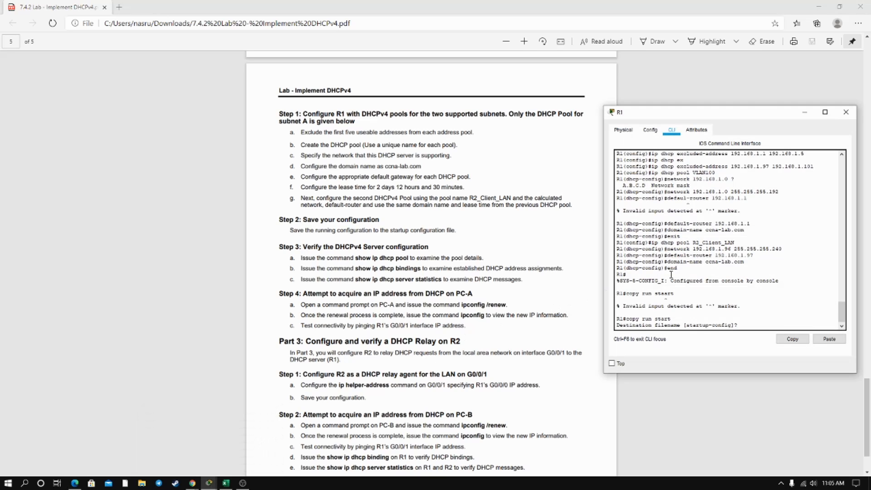
{"action": "left_click_drag", "start_coordinate": [670, 318], "coordinate": [632, 319]}
{"action": "left_click", "coordinate": [802, 114]}
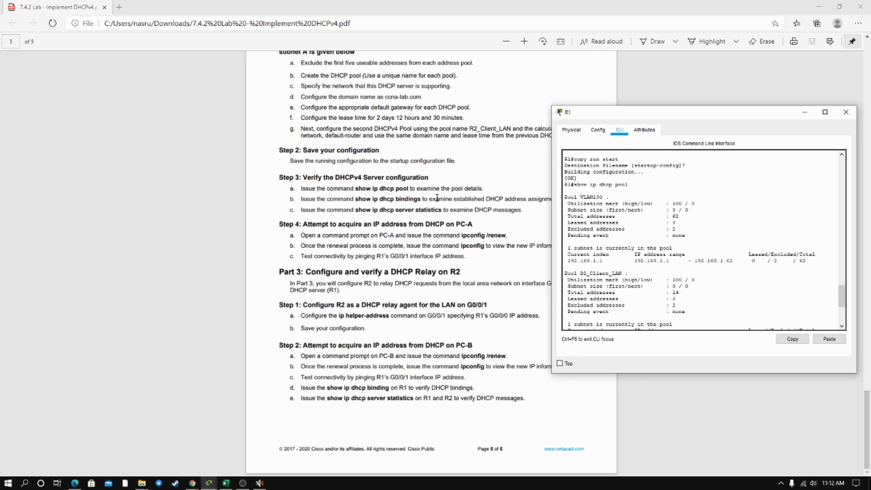
Examine the show ip dhcp pool output on R1 for the VLAN100 and R2_Client_LAN pools, including the IP address range.
{"action": "scroll", "coordinate": [676, 223], "scroll_direction": "up", "scroll_amount": 1}
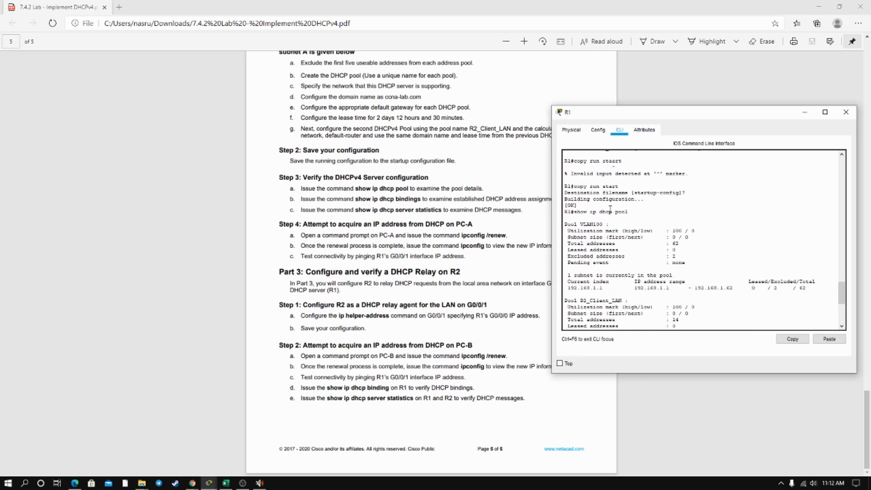
{"action": "left_click_drag", "start_coordinate": [577, 211], "coordinate": [628, 210]}
{"action": "scroll", "coordinate": [628, 206], "scroll_direction": "down", "scroll_amount": 1}
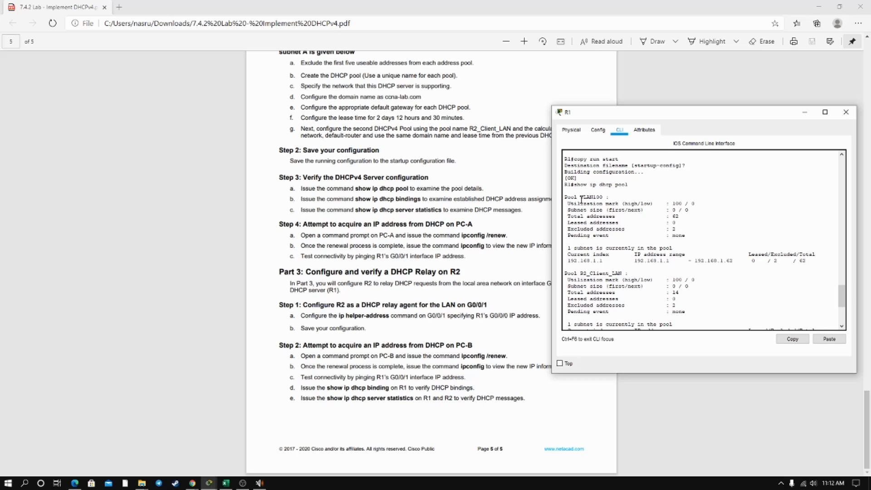
{"action": "left_click_drag", "start_coordinate": [580, 198], "coordinate": [601, 198]}
{"action": "scroll", "coordinate": [589, 226], "scroll_direction": "down", "scroll_amount": 1}
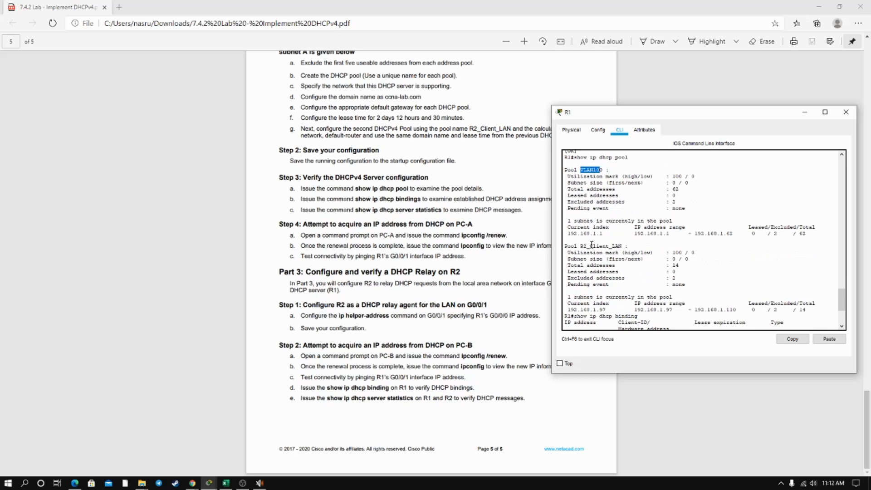
{"action": "left_click_drag", "start_coordinate": [590, 245], "coordinate": [619, 247]}
{"action": "scroll", "coordinate": [618, 247], "scroll_direction": "down", "scroll_amount": 1}
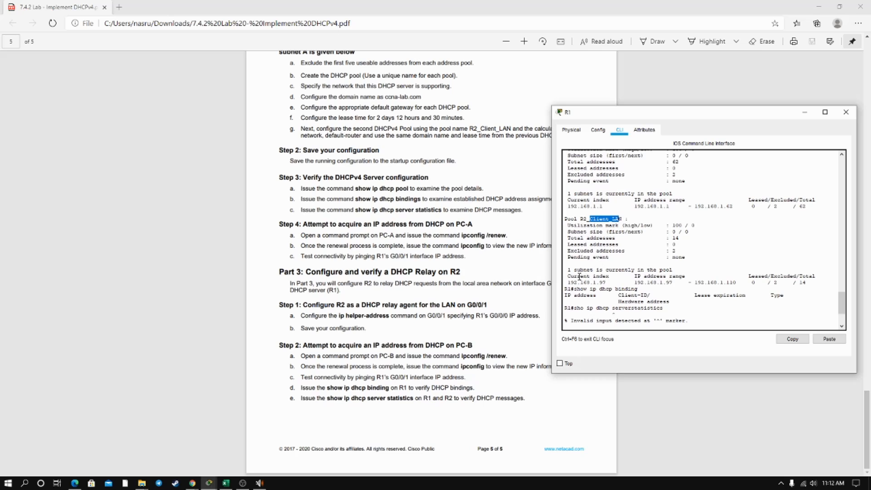
{"action": "left_click_drag", "start_coordinate": [570, 276], "coordinate": [697, 276]}
{"action": "scroll", "coordinate": [723, 273], "scroll_direction": "down", "scroll_amount": 1}
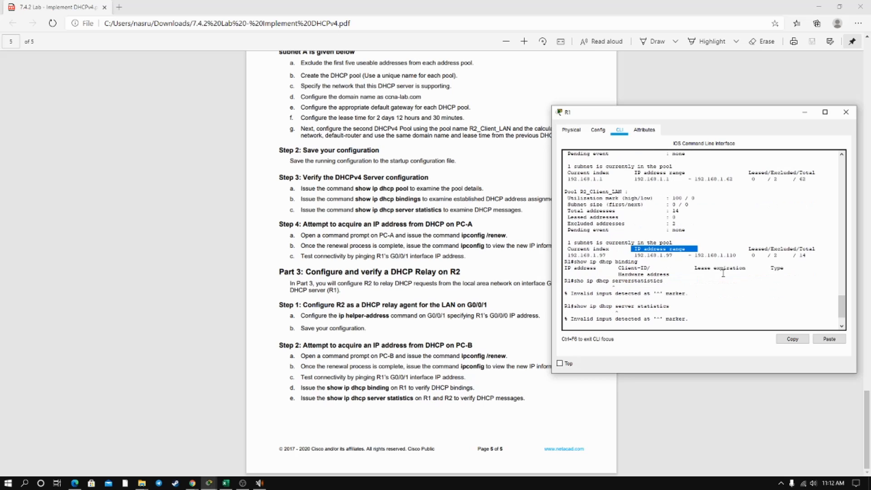
Review R1's show ip dhcp binding and server statistics commands and the show ip dhcp ? option list, and minimize the CLI.
{"action": "type", "text": "show ip dhcp ?"}
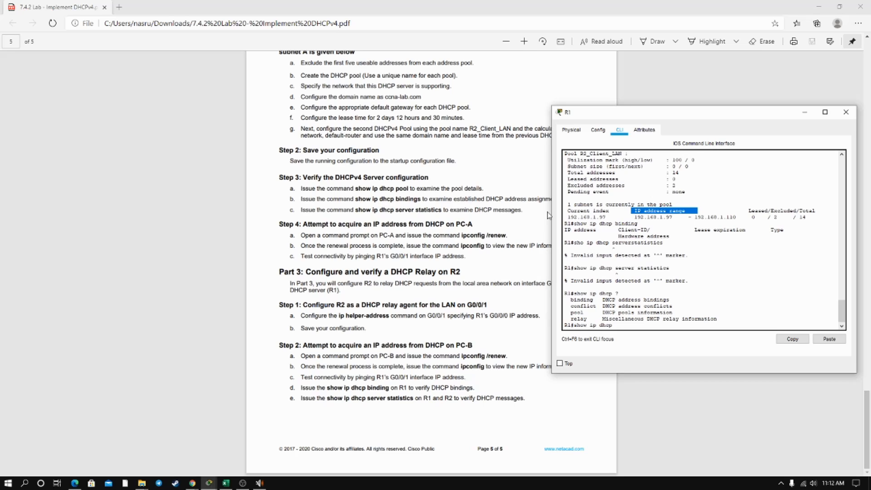
{"action": "left_click_drag", "start_coordinate": [574, 223], "coordinate": [667, 236]}
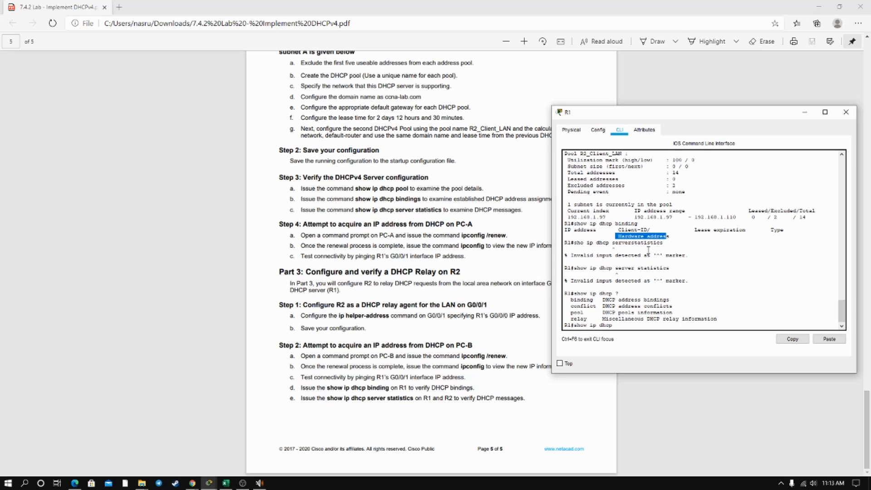
{"action": "left_click_drag", "start_coordinate": [574, 267], "coordinate": [670, 268]}
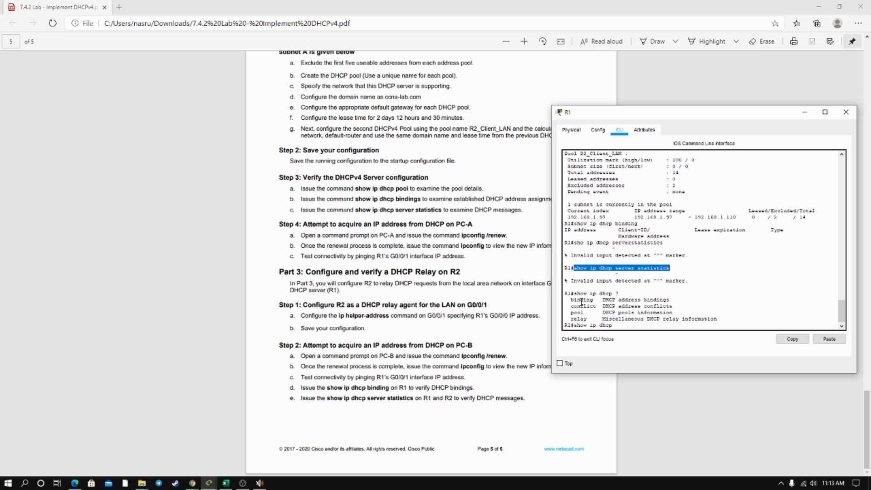
{"action": "left_click_drag", "start_coordinate": [570, 301], "coordinate": [597, 318]}
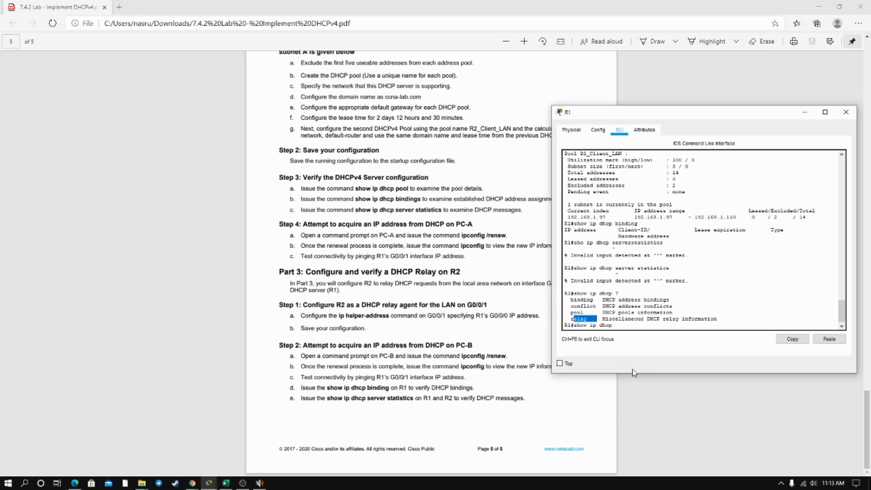
{"action": "left_click", "coordinate": [803, 112]}
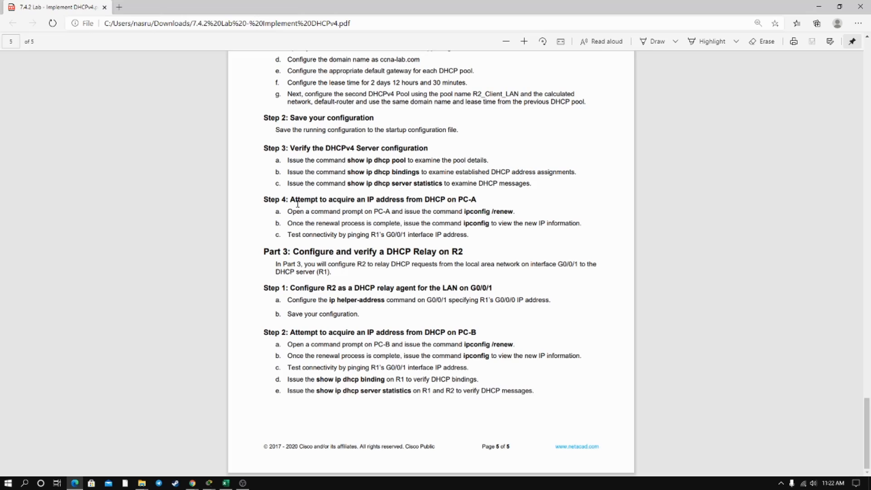
Read the lab's instruction for acquiring an IP address on PC-A and examine the ipconfig /renew output in PC-A's command prompt.
{"action": "left_click_drag", "start_coordinate": [290, 200], "coordinate": [367, 201]}
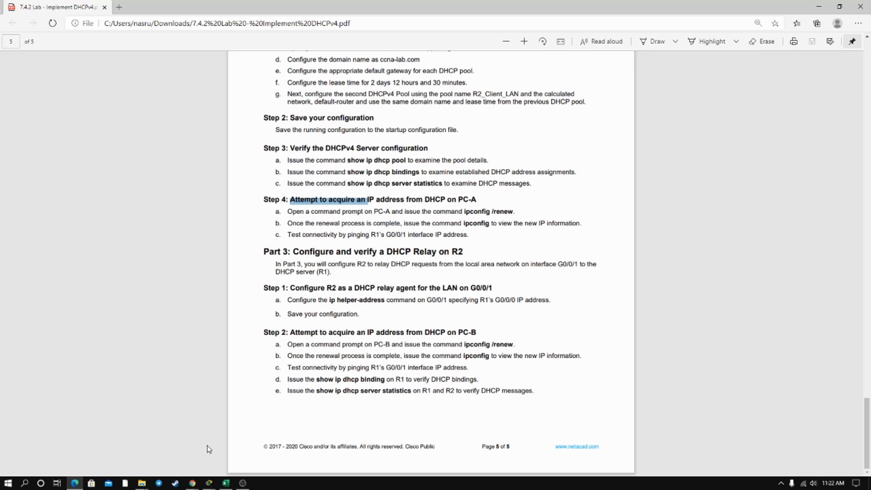
{"action": "left_click", "coordinate": [208, 482]}
{"action": "left_click", "coordinate": [173, 449]}
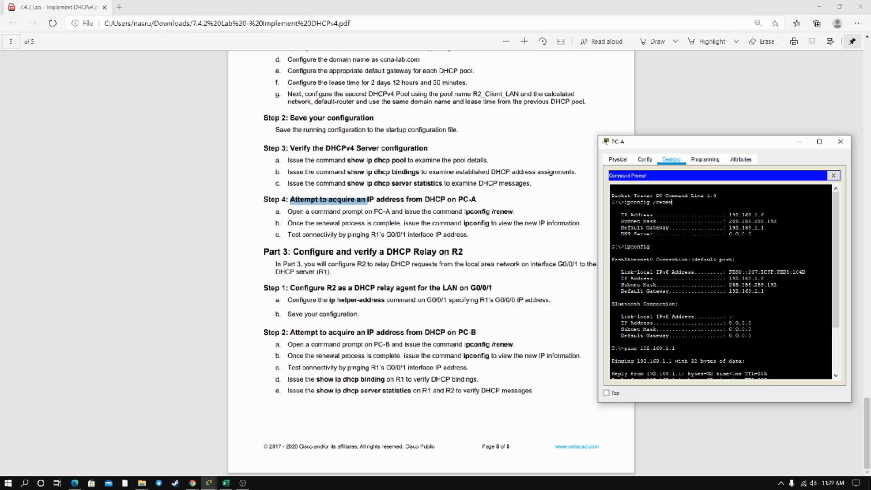
{"action": "mouse_move", "coordinate": [672, 202]}
{"action": "left_mouse_down"}
{"action": "mouse_move", "coordinate": [627, 202]}
{"action": "mouse_move", "coordinate": [672, 202]}
{"action": "left_mouse_up"}
{"action": "left_click_drag", "start_coordinate": [728, 215], "coordinate": [763, 214]}
{"action": "left_click", "coordinate": [765, 215]}
Examine the ipconfig and ping 192.168.1.1 output on PC-A, including the default gateway, and minimize the PC-A window.
{"action": "left_click_drag", "start_coordinate": [723, 272], "coordinate": [679, 303]}
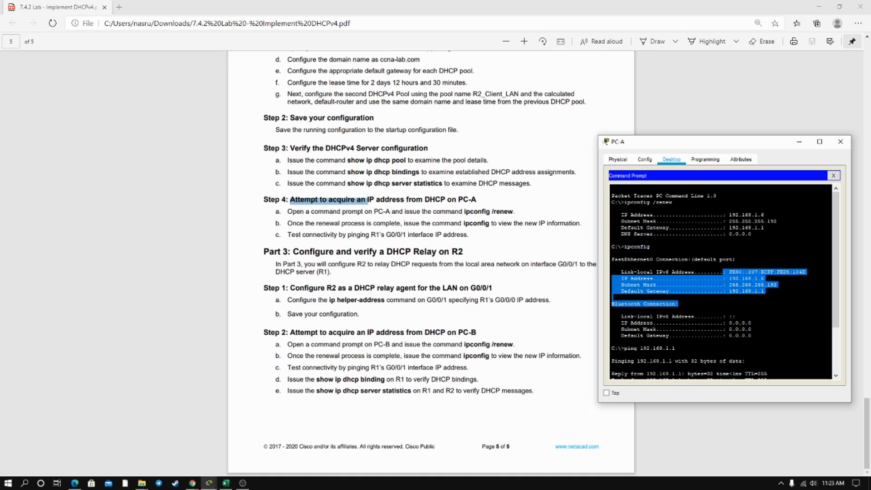
{"action": "left_click", "coordinate": [698, 303]}
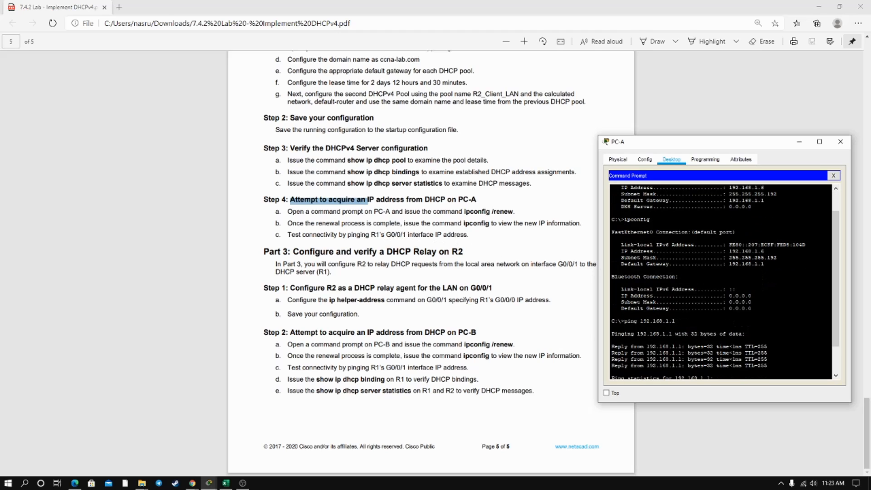
{"action": "left_click_drag", "start_coordinate": [728, 263], "coordinate": [764, 263]}
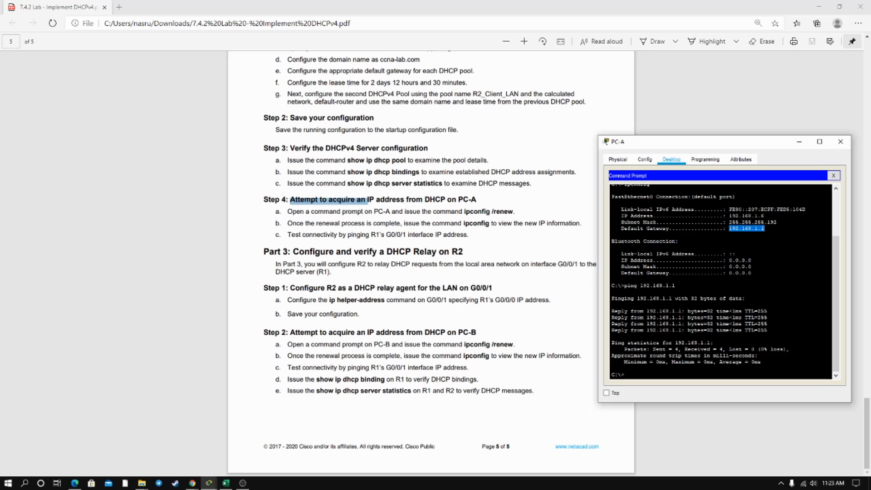
{"action": "left_click", "coordinate": [799, 142]}
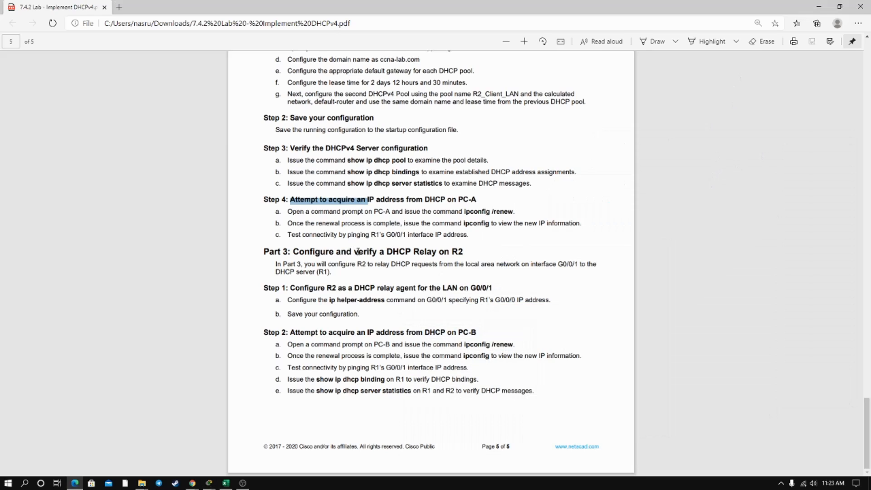
Read the lab's Part 3 instructions for configuring R2 as a DHCP relay with the ip helper-address command on G0/0/1.
{"action": "left_click_drag", "start_coordinate": [358, 251], "coordinate": [416, 253]}
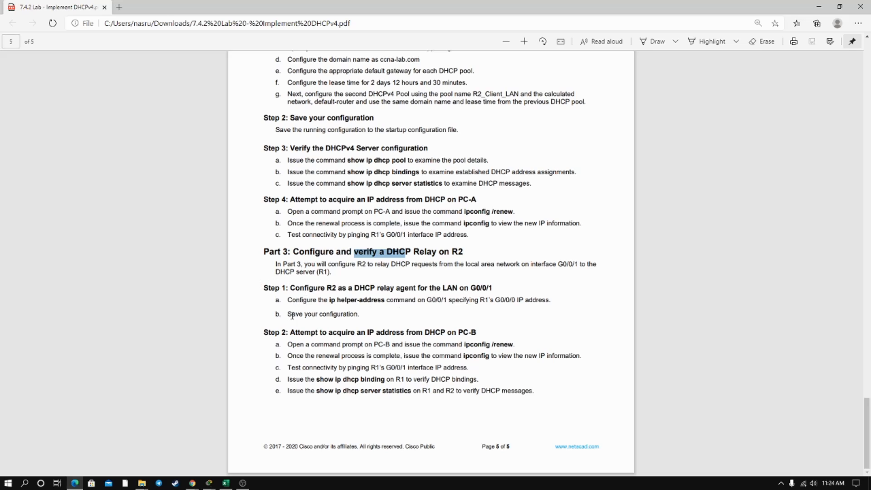
{"action": "left_click_drag", "start_coordinate": [296, 302], "coordinate": [504, 301]}
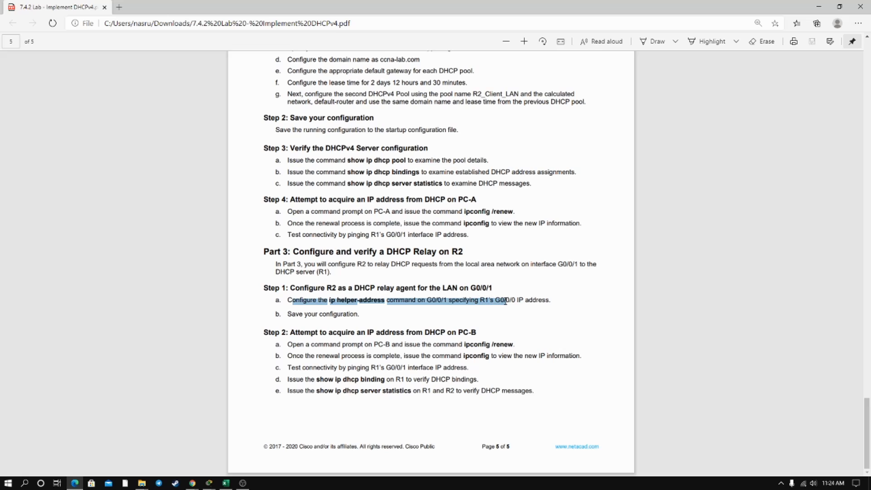
{"action": "left_click_drag", "start_coordinate": [506, 302], "coordinate": [527, 301]}
{"action": "left_click", "coordinate": [595, 305]}
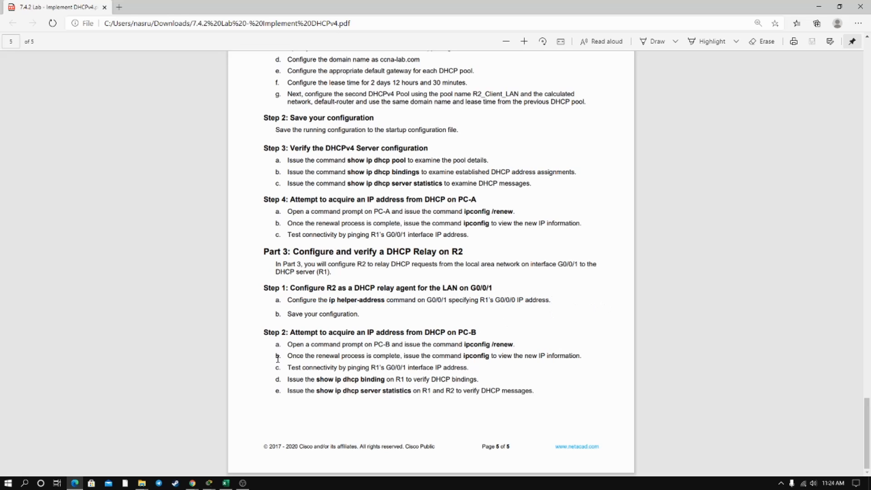
{"action": "mouse_move", "coordinate": [209, 481]}
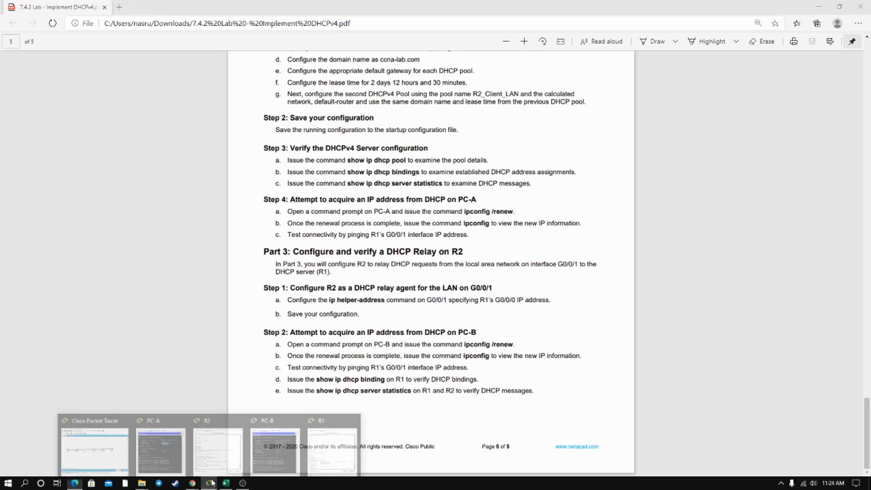
{"action": "left_click", "coordinate": [326, 434]}
{"action": "left_click_drag", "start_coordinate": [415, 112], "coordinate": [650, 108]}
{"action": "left_click", "coordinate": [747, 105]}
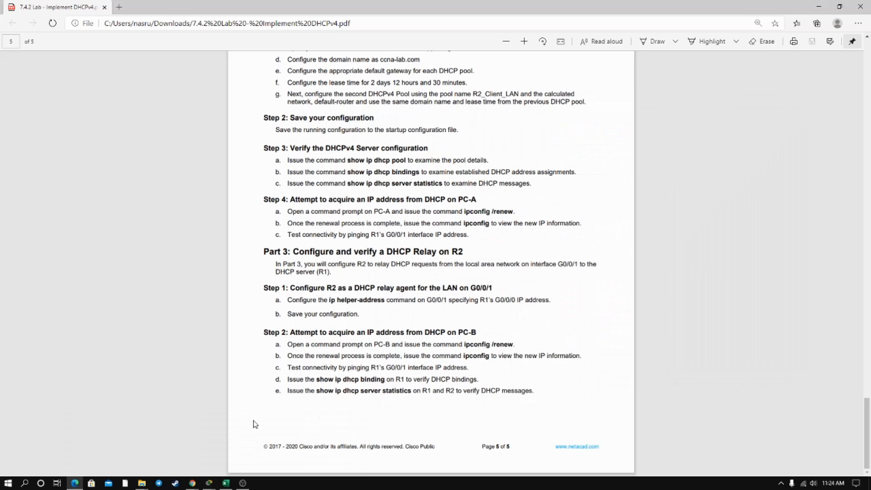
Review the interface g0/0/1 and ip helper-address 10.0.0.1 commands in R2's CLI and return to the lab document.
{"action": "left_click", "coordinate": [213, 485]}
{"action": "left_click", "coordinate": [216, 449]}
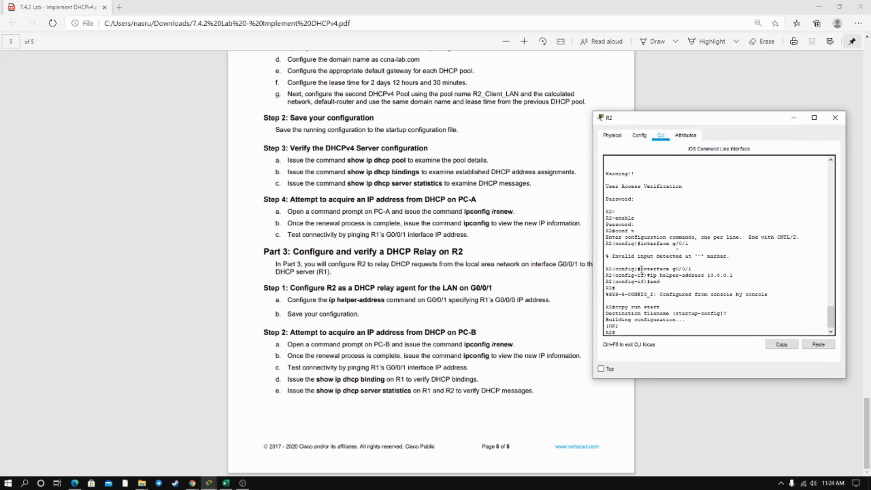
{"action": "left_click_drag", "start_coordinate": [641, 268], "coordinate": [699, 270]}
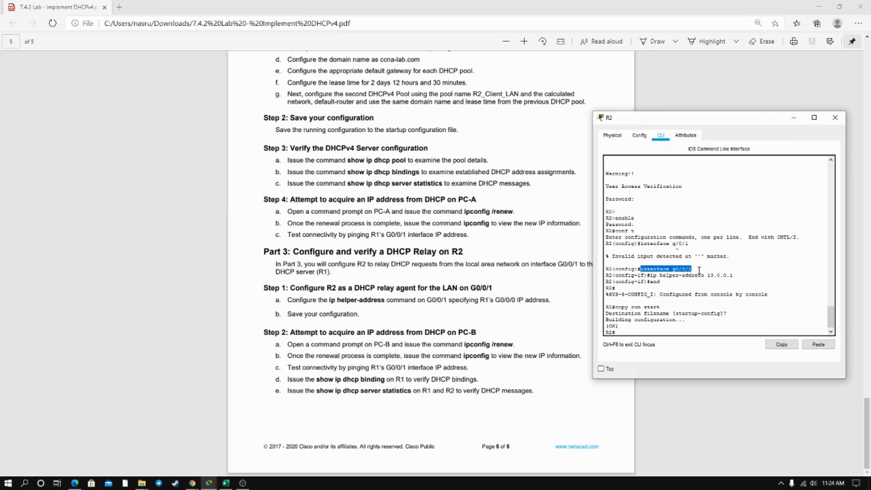
{"action": "left_click", "coordinate": [699, 270]}
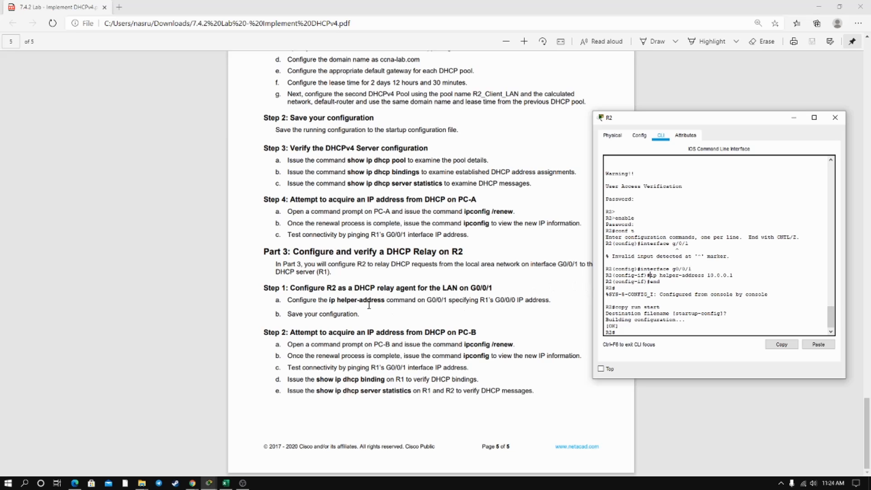
{"action": "left_click_drag", "start_coordinate": [649, 274], "coordinate": [733, 276]}
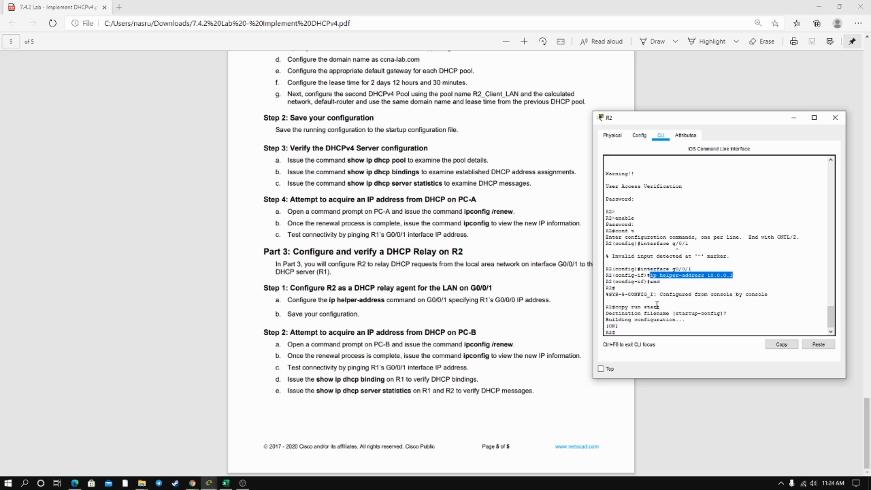
{"action": "left_click", "coordinate": [491, 306]}
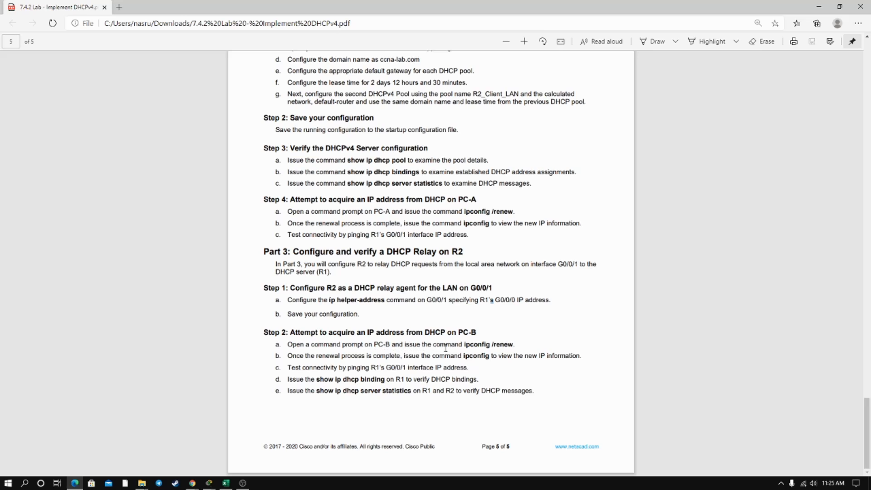
Open PC-B's command prompt and examine the ipconfig /renew and ipconfig output.
{"action": "left_click", "coordinate": [209, 483]}
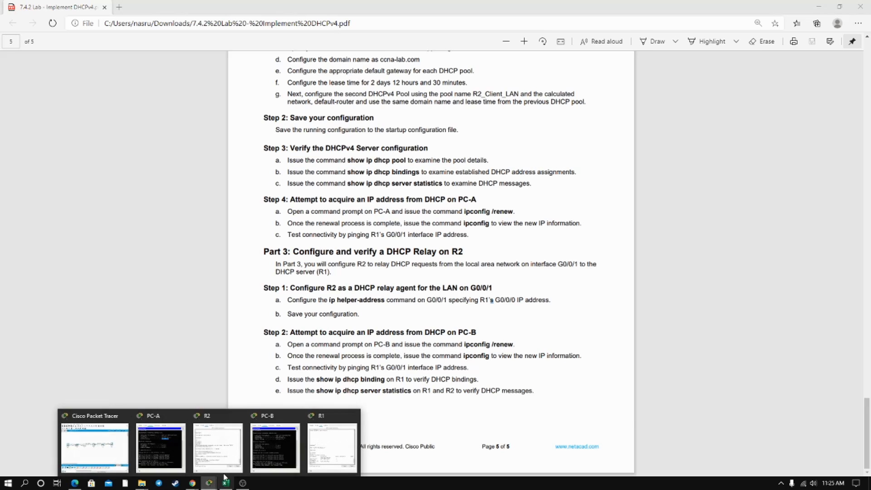
{"action": "left_click", "coordinate": [274, 441]}
{"action": "left_click_drag", "start_coordinate": [611, 145], "coordinate": [731, 115]}
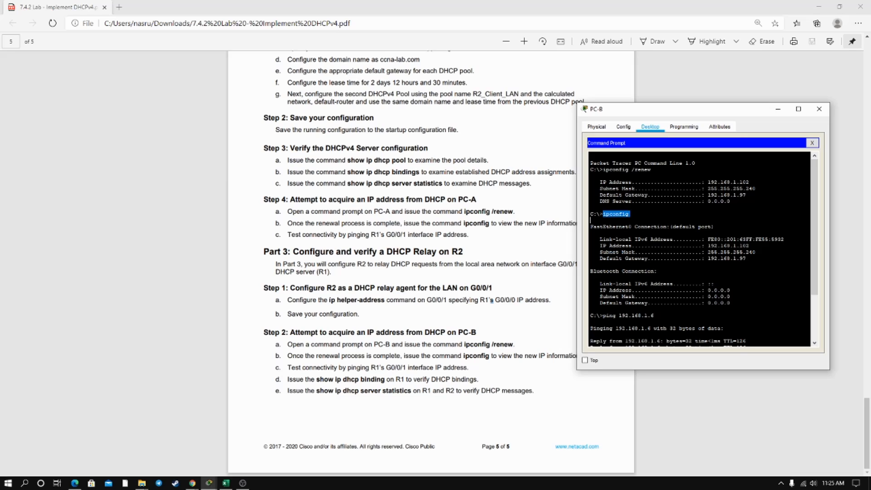
{"action": "left_click_drag", "start_coordinate": [591, 232], "coordinate": [748, 259]}
{"action": "left_click", "coordinate": [743, 271]}
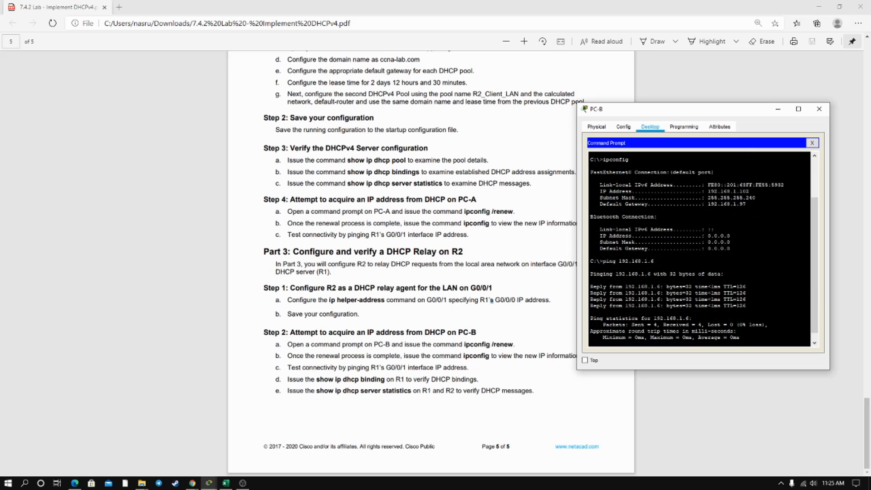
Review the ping 192.168.1.6 command on PC-B and check its target against PC-A's IP address.
{"action": "left_click_drag", "start_coordinate": [609, 261], "coordinate": [654, 260]}
{"action": "left_click", "coordinate": [658, 261]}
{"action": "left_click", "coordinate": [211, 481]}
{"action": "left_click", "coordinate": [151, 444]}
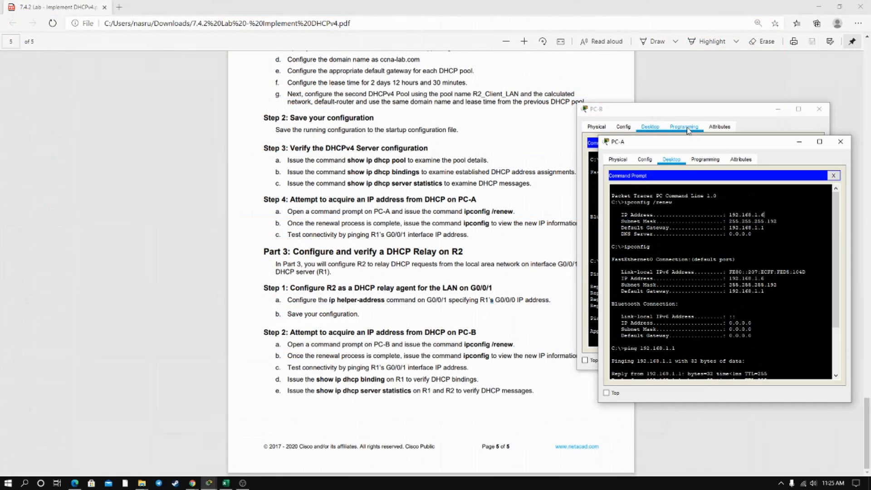
{"action": "left_click", "coordinate": [701, 116]}
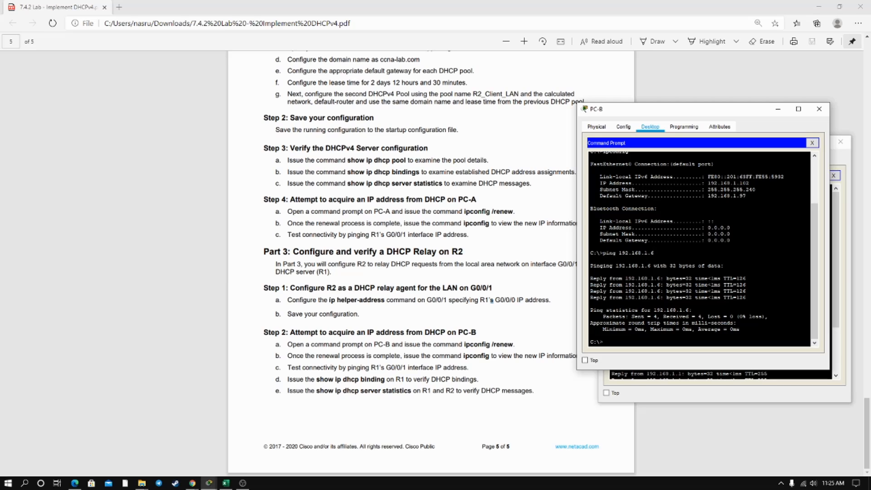
Examine the ping statistics on PC-B, including packets sent and received, and close the PC-B and PC-A windows.
{"action": "left_click_drag", "start_coordinate": [604, 316], "coordinate": [660, 317]}
{"action": "left_click_drag", "start_coordinate": [660, 316], "coordinate": [710, 322]}
{"action": "left_click", "coordinate": [746, 285]}
{"action": "left_click", "coordinate": [819, 109]}
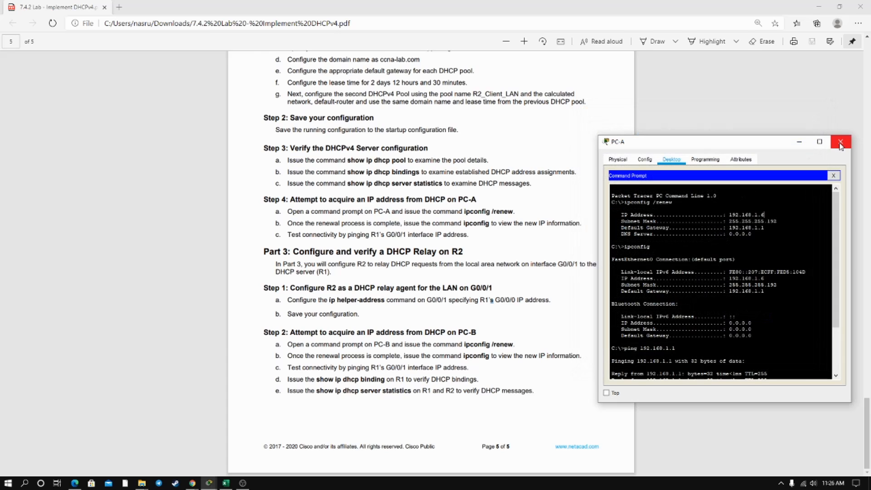
{"action": "left_click", "coordinate": [840, 142]}
Read the lab's show ip dhcp binding instruction and review that command and its output headings in R1's CLI.
{"action": "left_click_drag", "start_coordinate": [297, 383], "coordinate": [386, 382]}
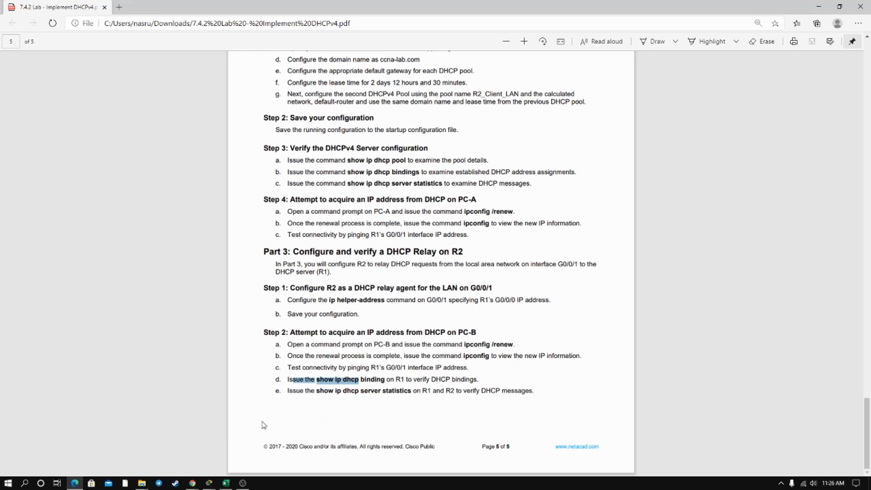
{"action": "mouse_move", "coordinate": [209, 482]}
{"action": "left_click", "coordinate": [275, 444]}
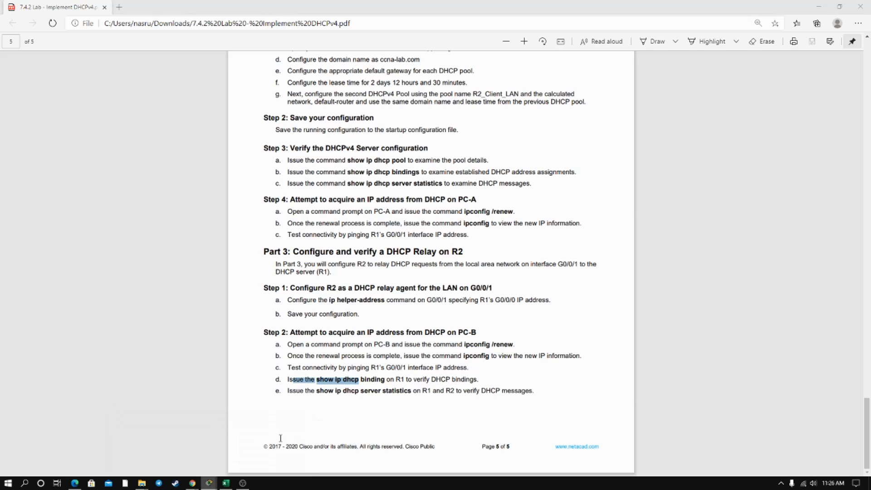
{"action": "left_click_drag", "start_coordinate": [570, 274], "coordinate": [629, 274]}
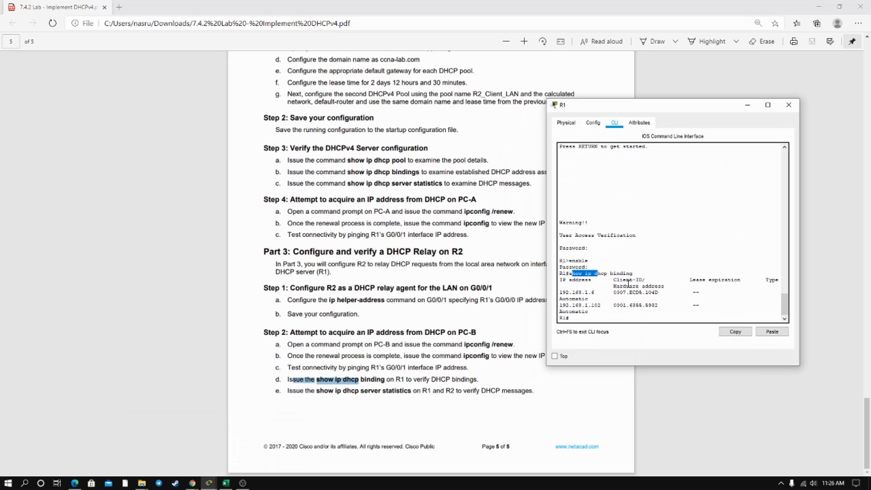
{"action": "left_click_drag", "start_coordinate": [563, 280], "coordinate": [737, 283]}
{"action": "left_click", "coordinate": [706, 280]}
Widen R1's CLI window and examine the IP and hardware addresses of the 192.168.1.6 binding.
{"action": "left_click_drag", "start_coordinate": [559, 293], "coordinate": [593, 293]}
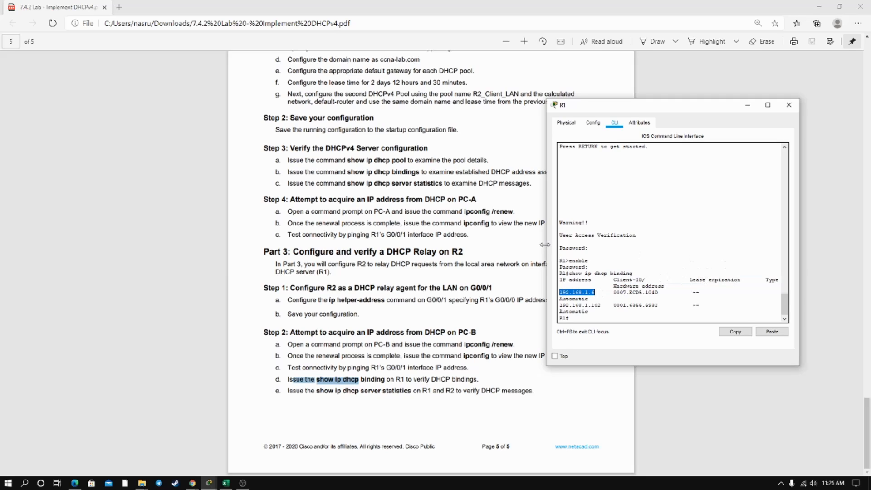
{"action": "left_click_drag", "start_coordinate": [546, 245], "coordinate": [424, 248]}
{"action": "left_click_drag", "start_coordinate": [476, 305], "coordinate": [542, 306]}
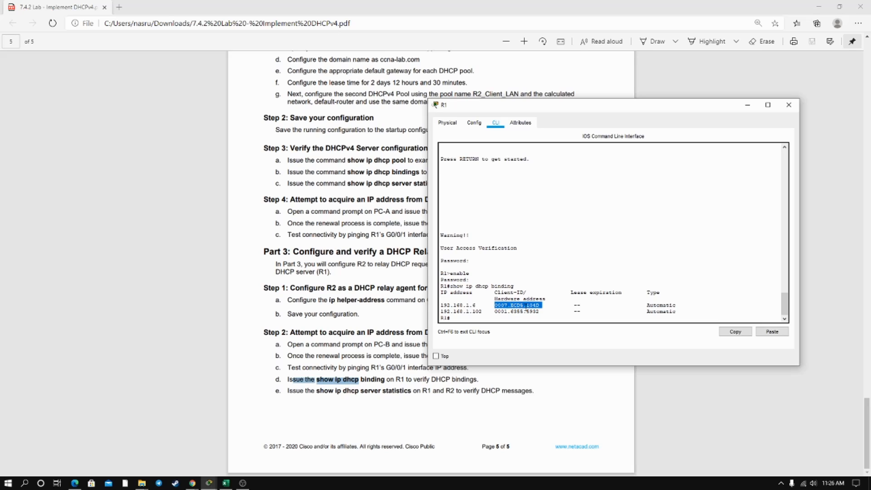
{"action": "left_click", "coordinate": [533, 285]}
Examine the IP and hardware addresses of the 192.168.1.102 binding on R1 and close the R1 window.
{"action": "left_click_drag", "start_coordinate": [483, 312], "coordinate": [440, 312]}
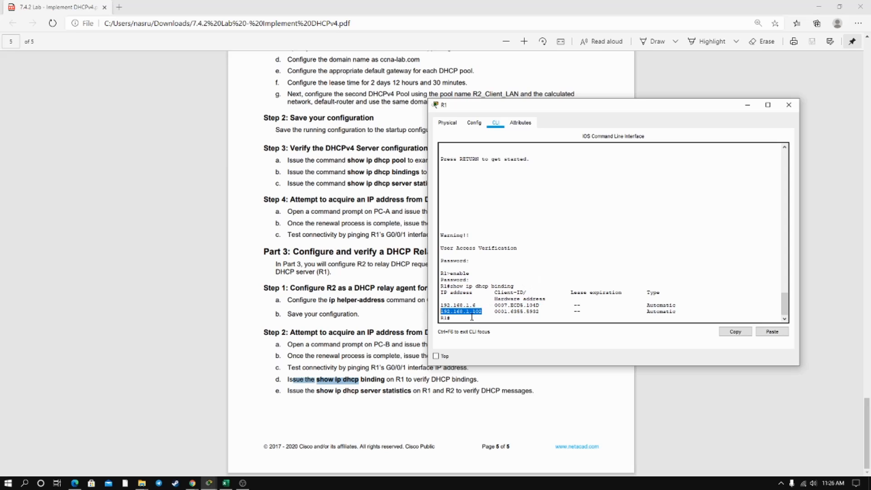
{"action": "left_click", "coordinate": [488, 304]}
{"action": "left_click_drag", "start_coordinate": [495, 311], "coordinate": [543, 313]}
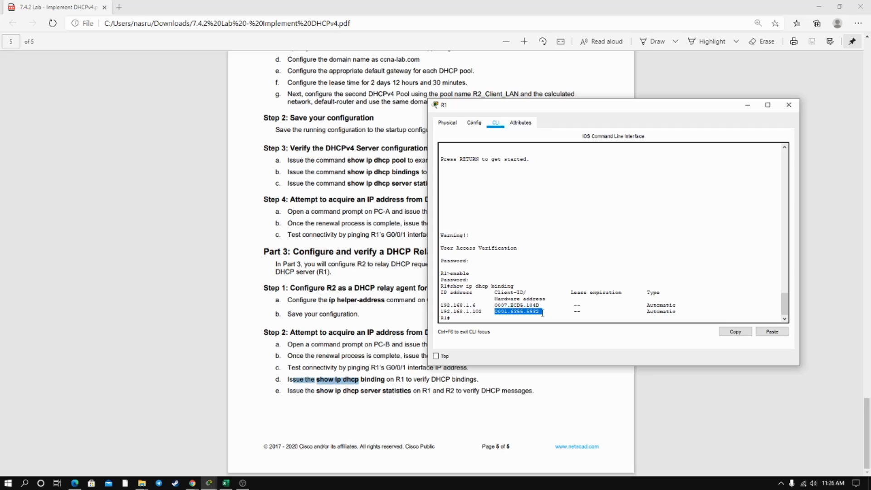
{"action": "left_click_drag", "start_coordinate": [545, 281], "coordinate": [559, 273]}
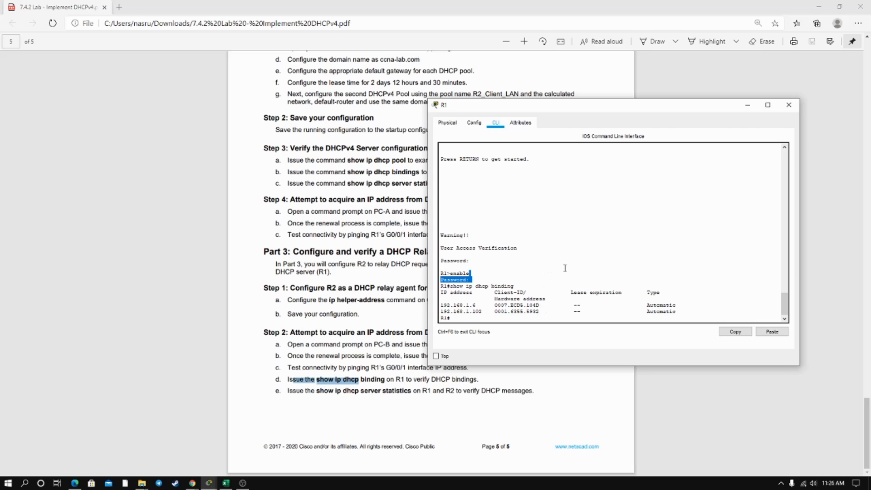
{"action": "left_click", "coordinate": [793, 107]}
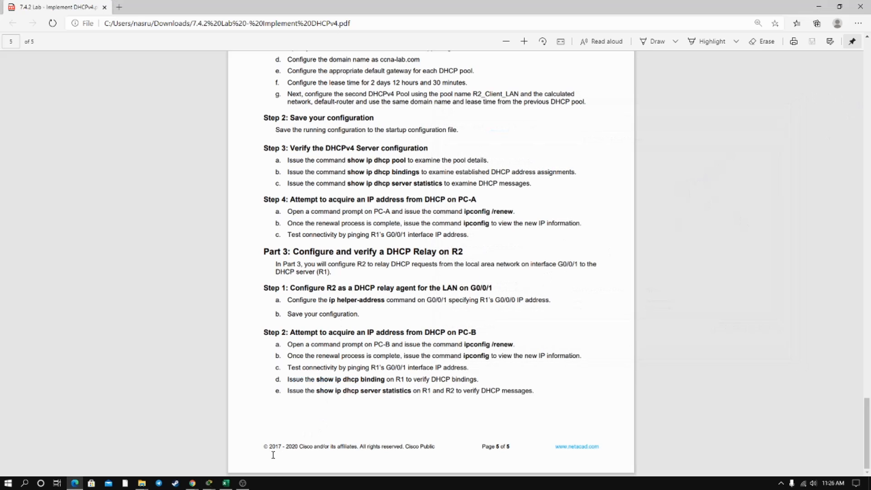